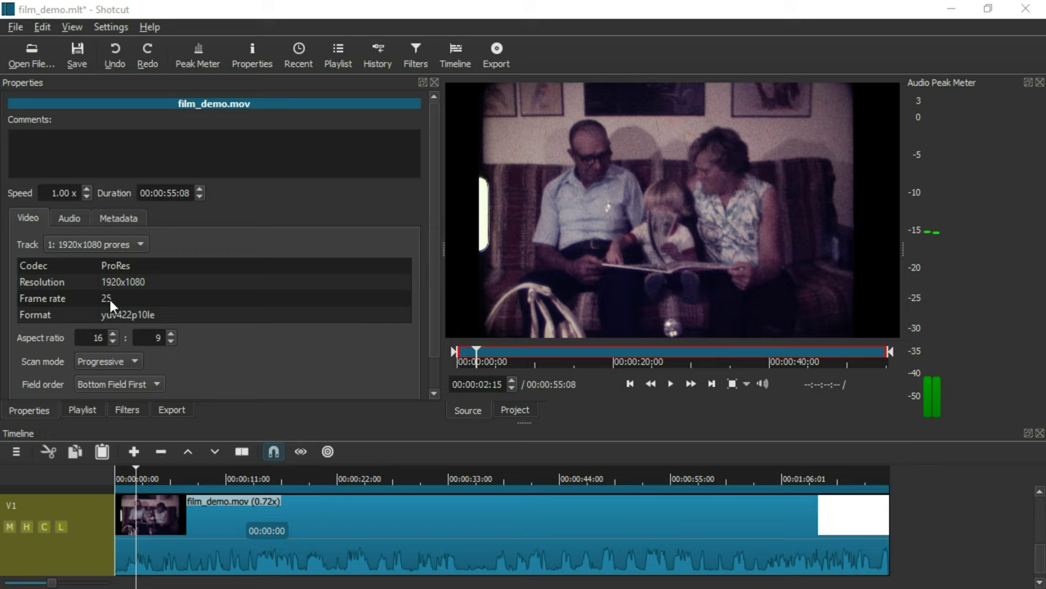
# Step: Play film_demo.mov in the Source player to review the 8mm footage
pyautogui.click(668, 385)
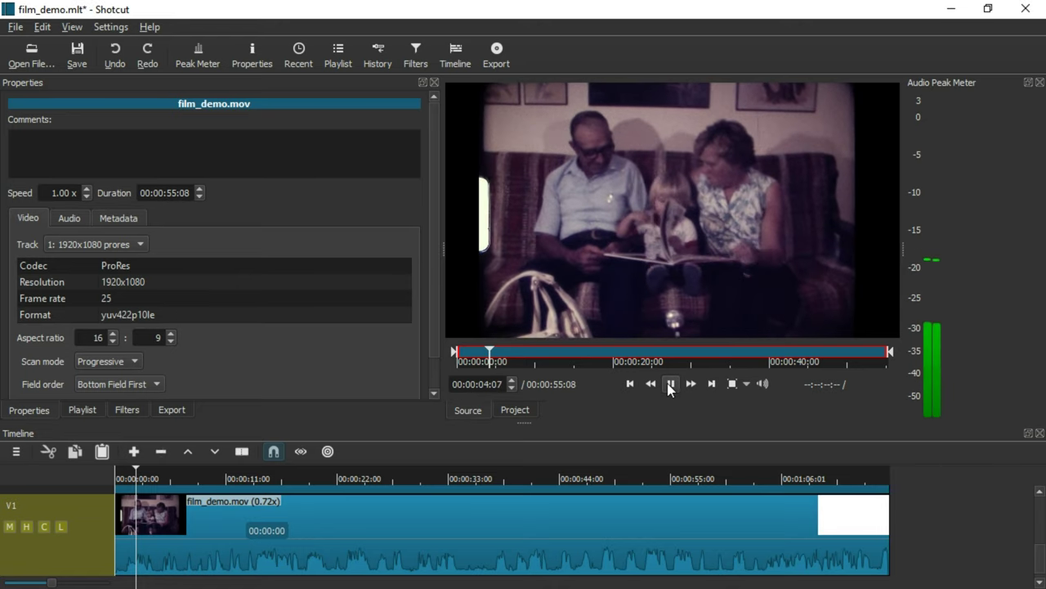
# Step: Stop the preview and select the clip's speed value to replace it with .72
pyautogui.click(669, 384)
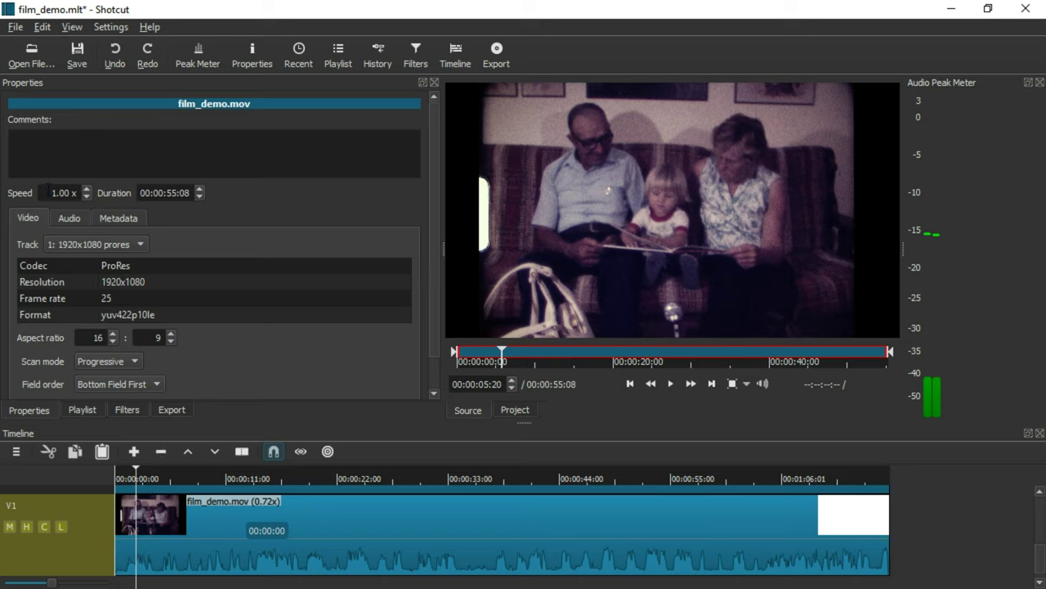
pyautogui.moveTo(51, 193); pyautogui.dragTo(72, 193)
# Step: Apply the 0.72x speed, preview the slowed footage, and select the clip on the timeline
pyautogui.press('Return')
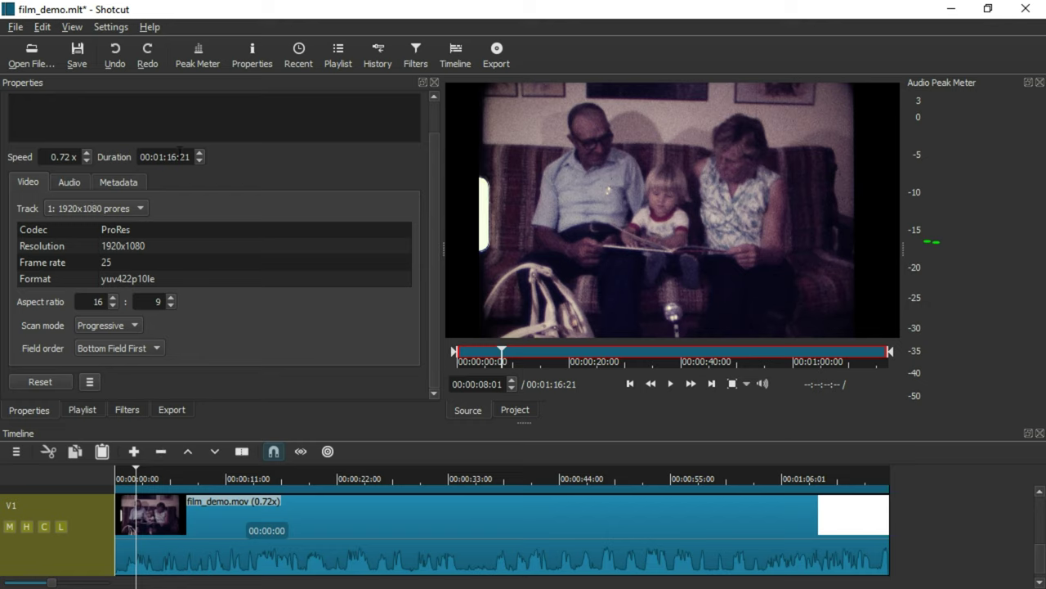
pyautogui.click(667, 384)
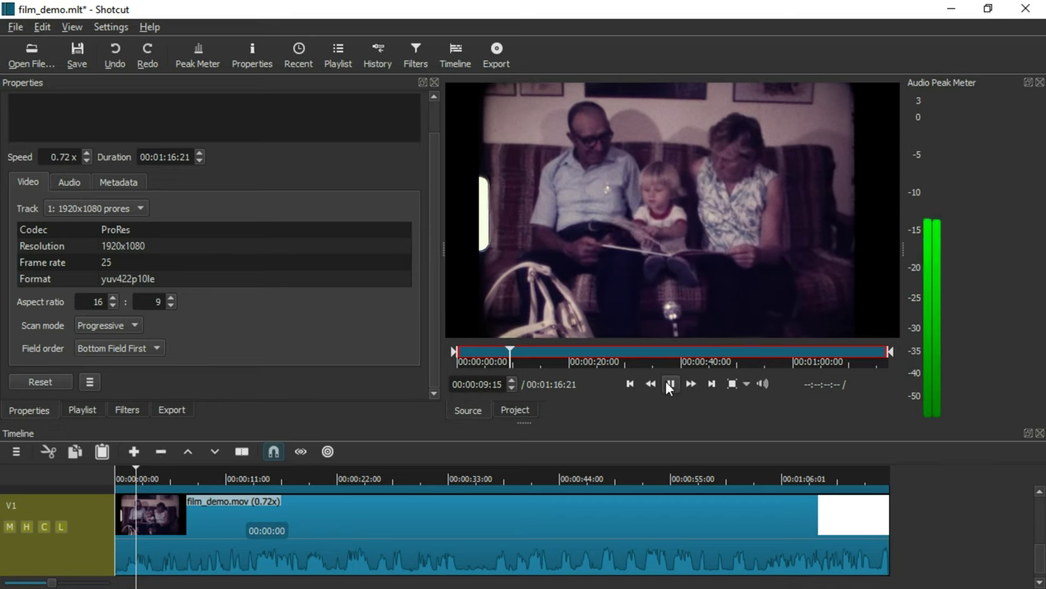
pyautogui.click(669, 384)
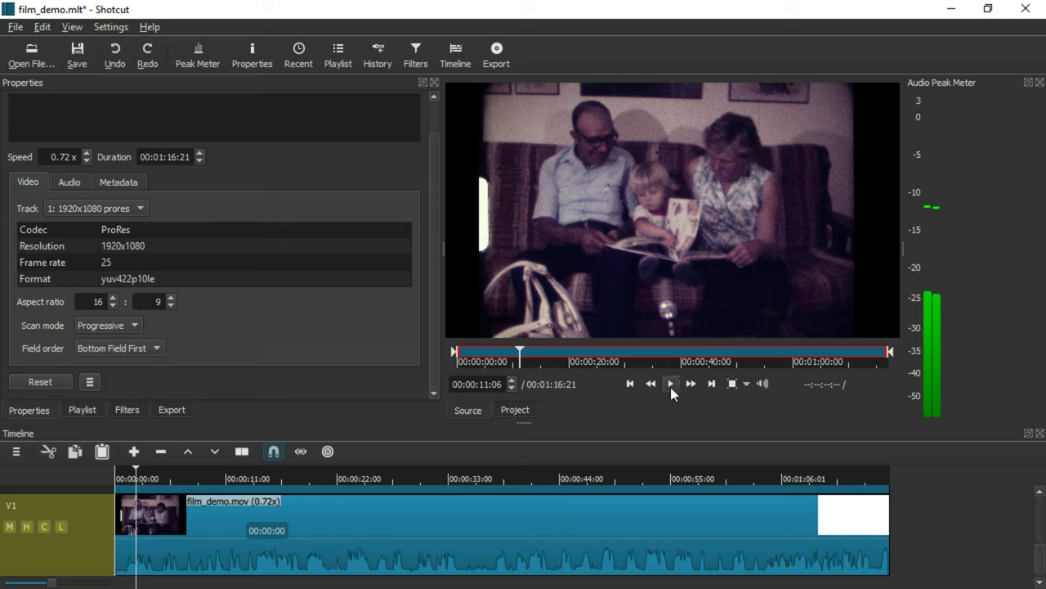
pyautogui.click(762, 384)
pyautogui.click(179, 531)
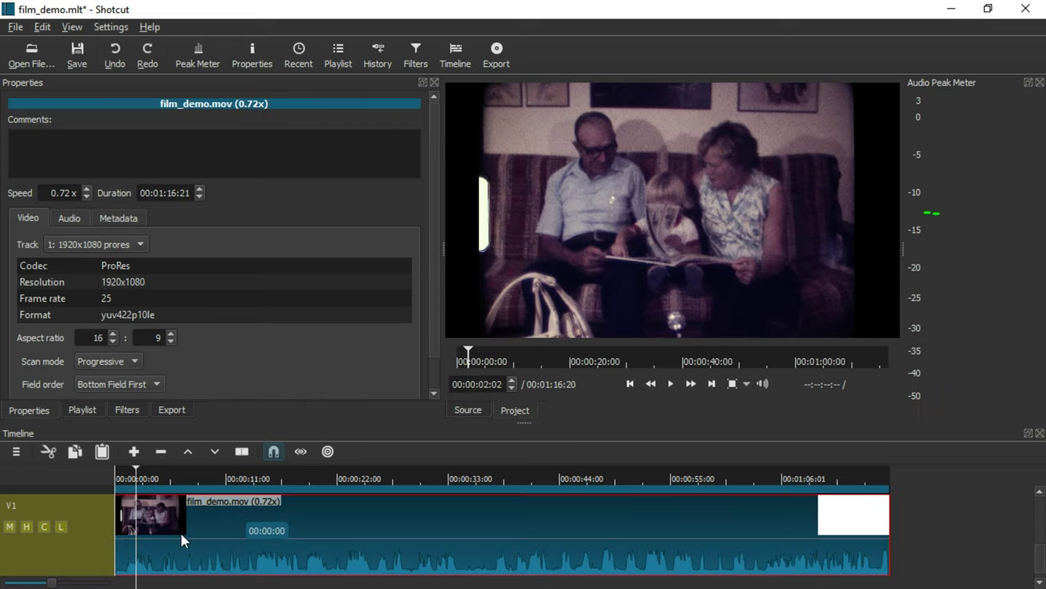
# Step: Show the clip's filters and preview the unstabilized footage from an earlier point
pyautogui.click(133, 402)
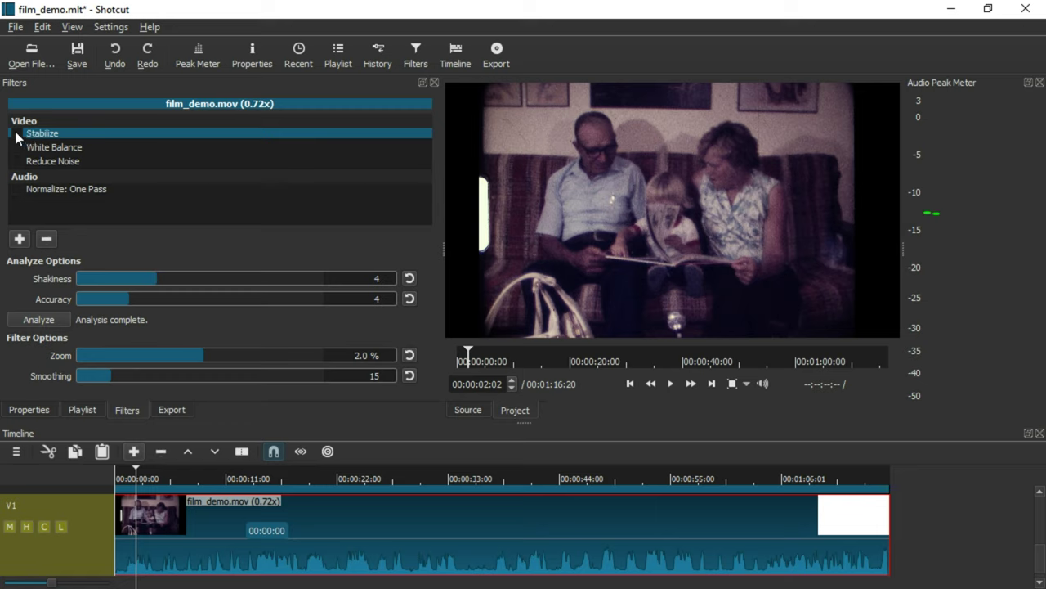
pyautogui.click(671, 384)
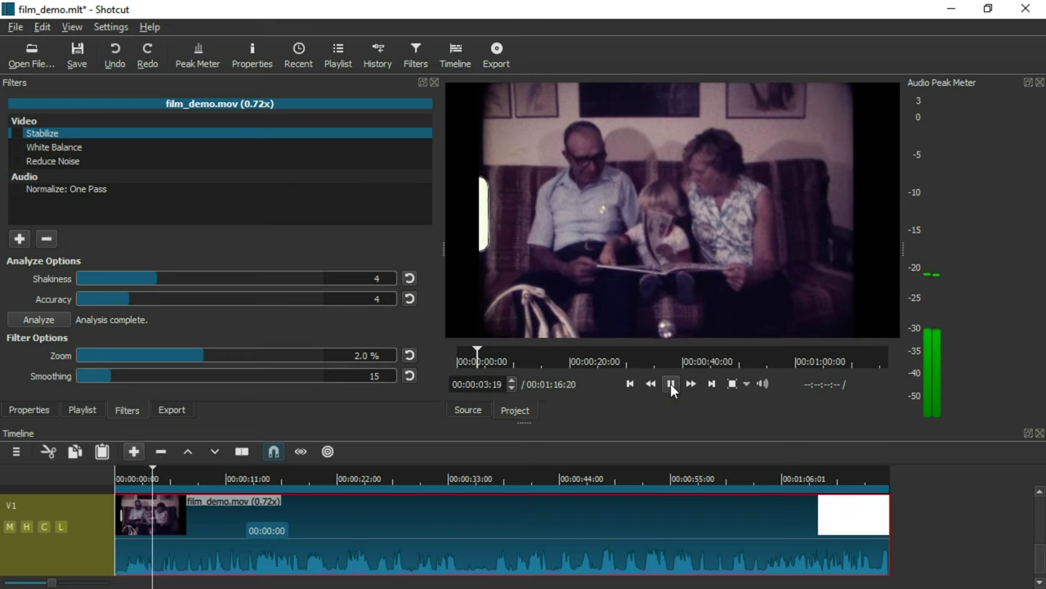
pyautogui.click(671, 384)
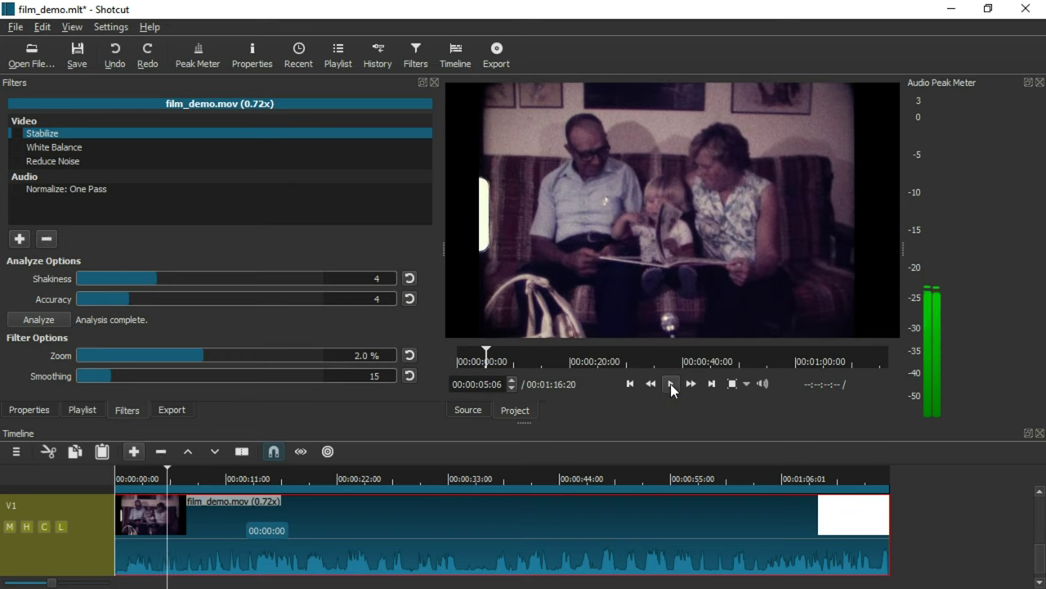
pyautogui.click(476, 360)
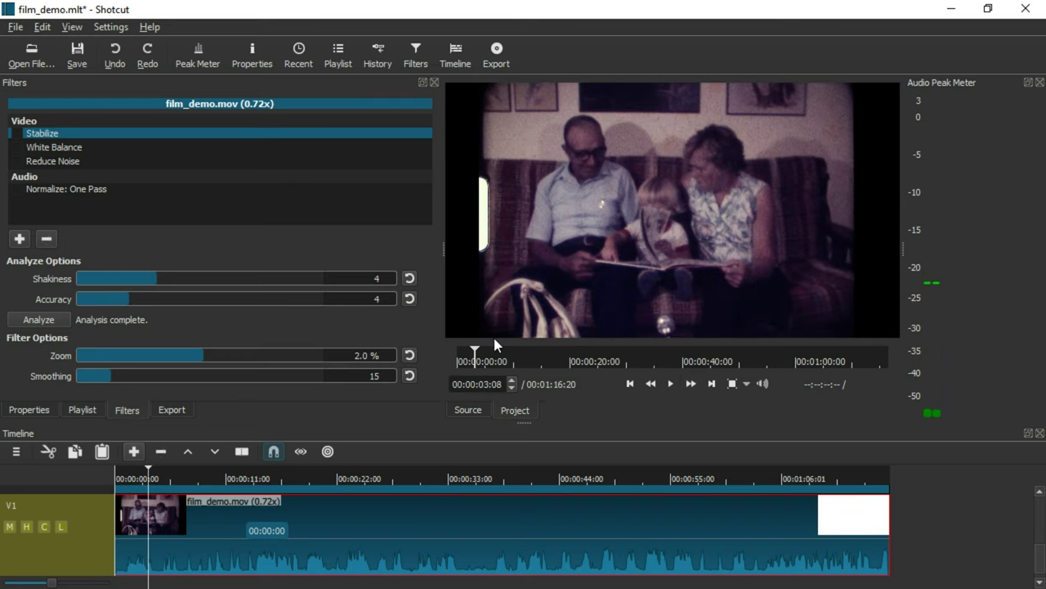
# Step: Enable the Stabilize filter, replay to compare, and select the White Balance filter
pyautogui.click(17, 134)
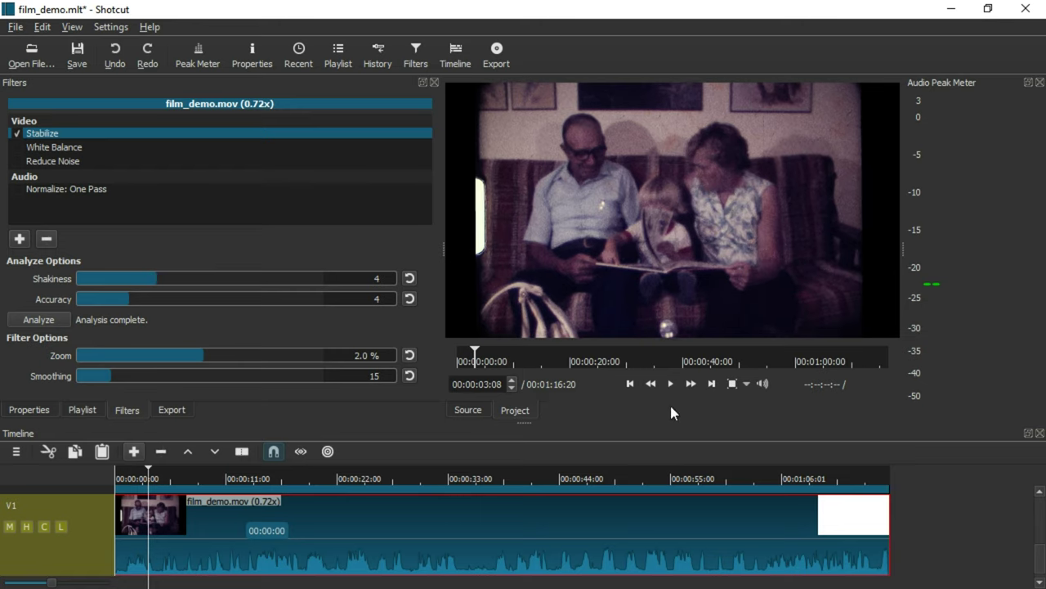
pyautogui.click(671, 385)
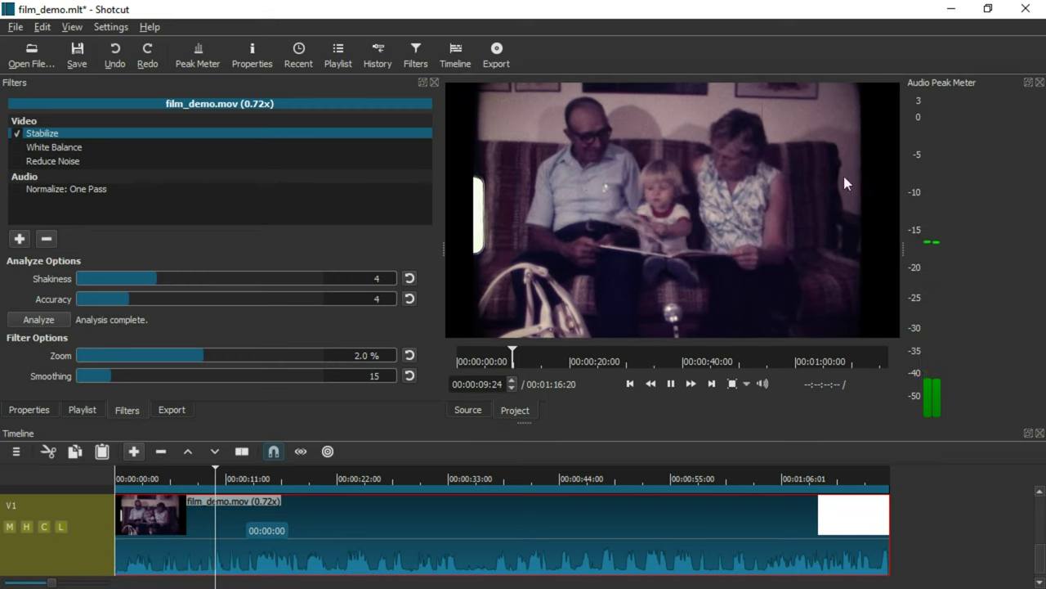
pyautogui.click(671, 385)
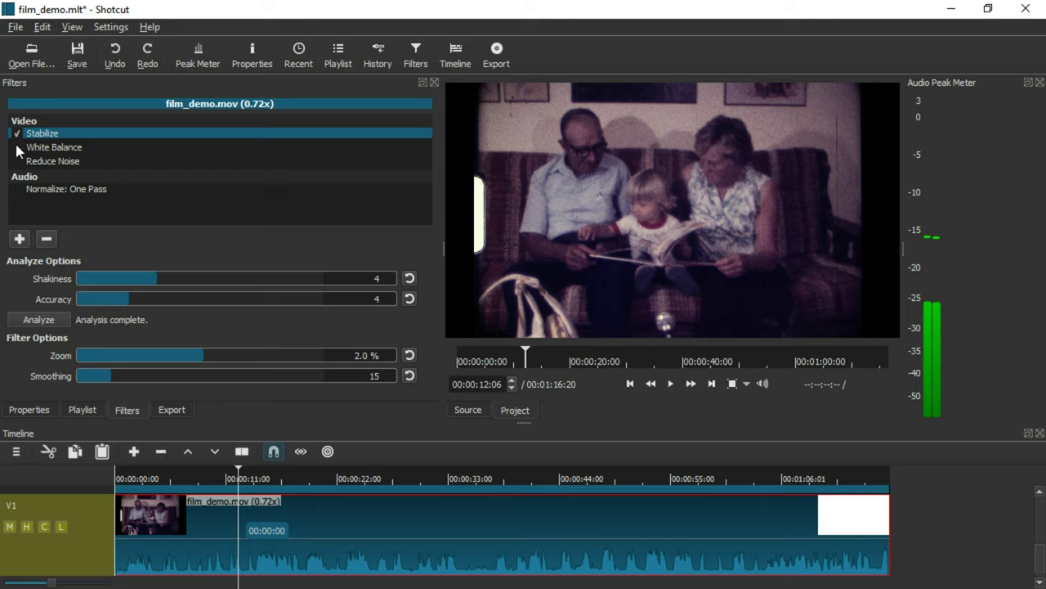
pyautogui.click(42, 148)
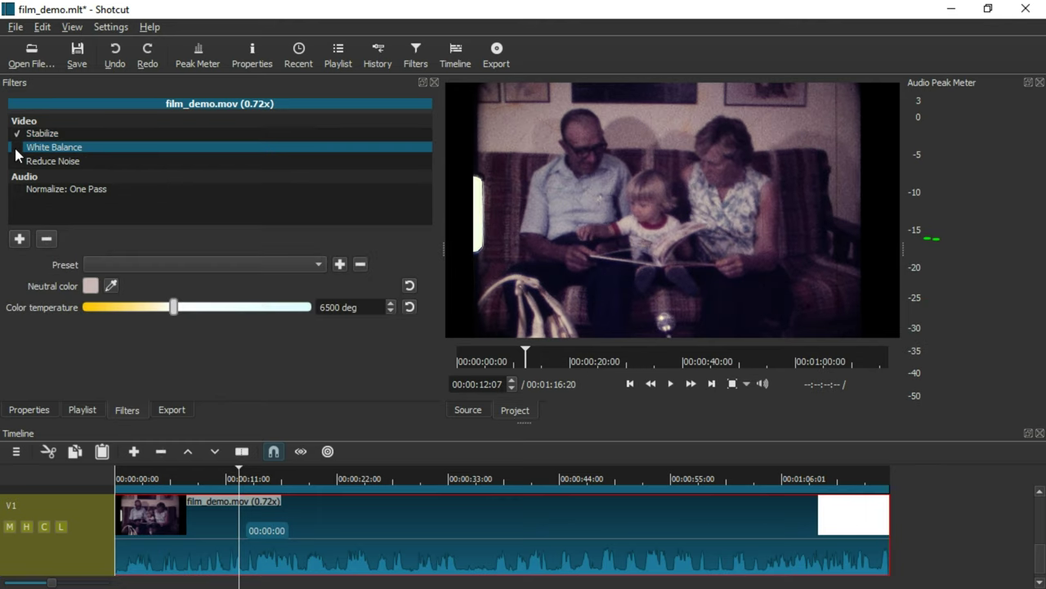
# Step: Toggle White Balance on, off and on to compare, then sample a neutral colour from the footage
pyautogui.click(16, 149)
pyautogui.click(17, 149)
pyautogui.click(16, 148)
pyautogui.click(111, 285)
pyautogui.click(628, 223)
# Step: Compare Reduce Noise (radius 2.5, strength 0.6, threshold 4) on and off, leaving it off
pyautogui.click(45, 163)
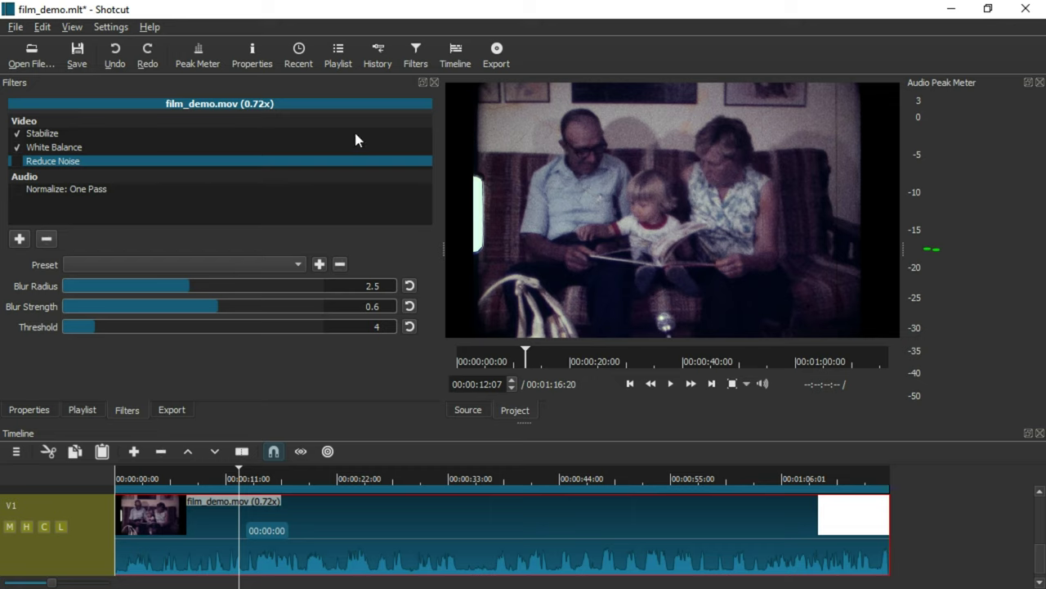
pyautogui.click(17, 161)
pyautogui.click(20, 164)
pyautogui.click(17, 163)
pyautogui.click(17, 164)
# Step: Re-enable Reduce Noise and switch on the Normalize: One Pass audio filter
pyautogui.click(17, 164)
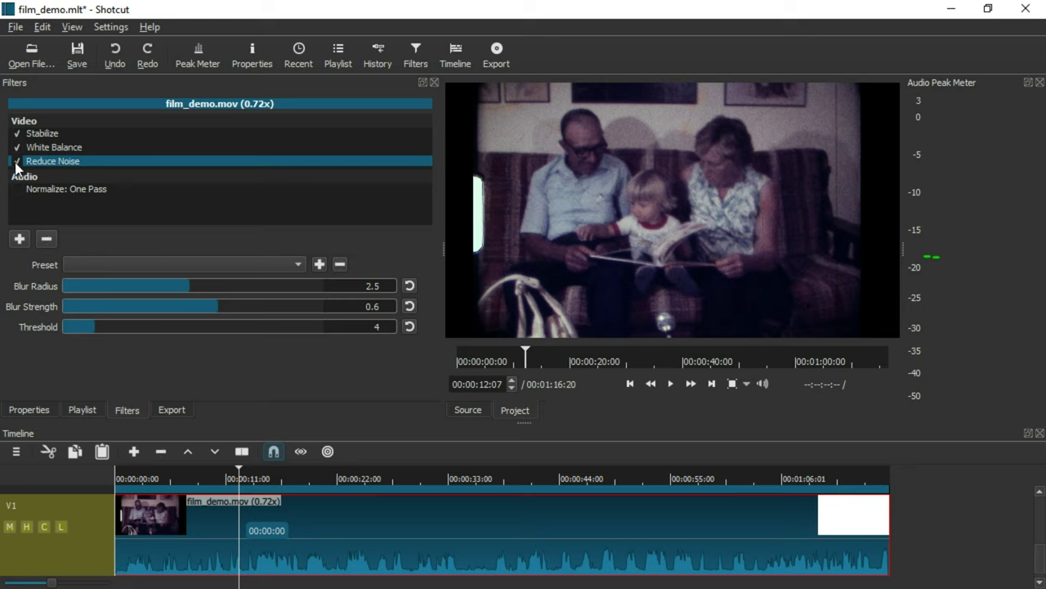
pyautogui.click(53, 191)
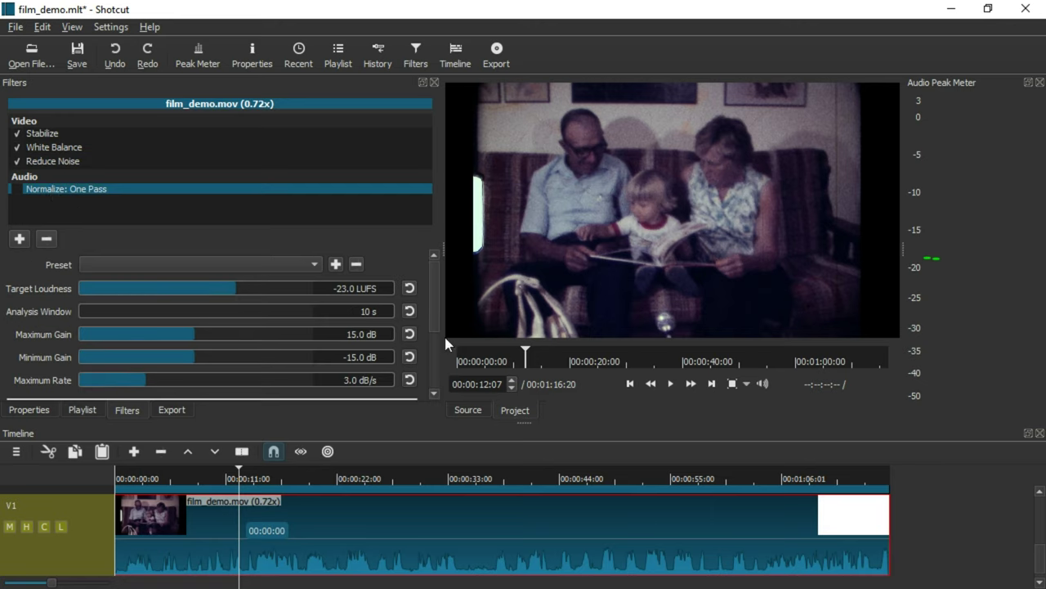
pyautogui.moveTo(433, 284); pyautogui.dragTo(434, 374)
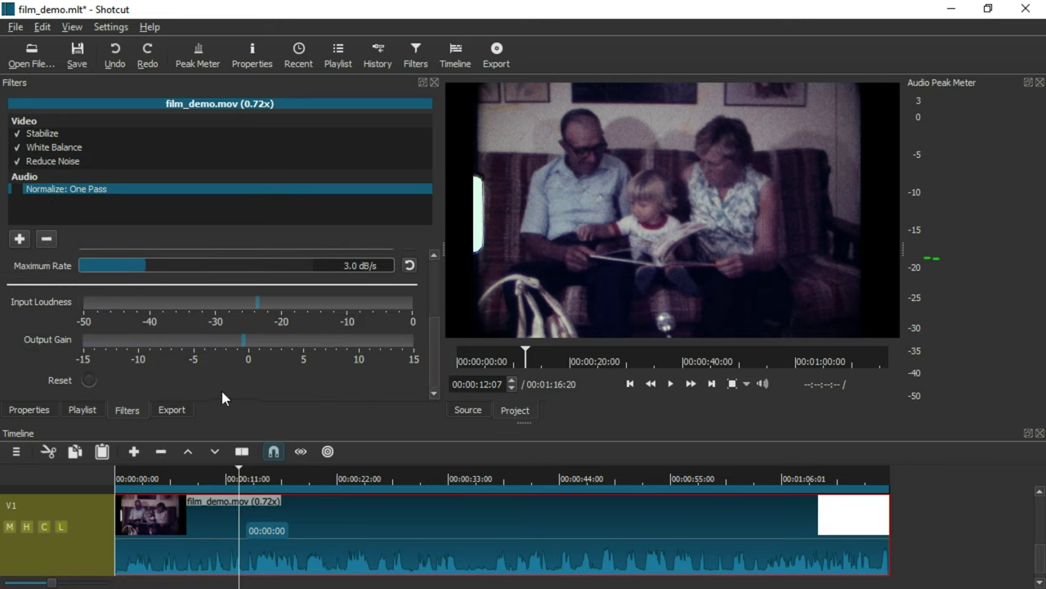
pyautogui.click(16, 192)
# Step: Play back from about four seconds in to hear the normalized audio
pyautogui.click(670, 384)
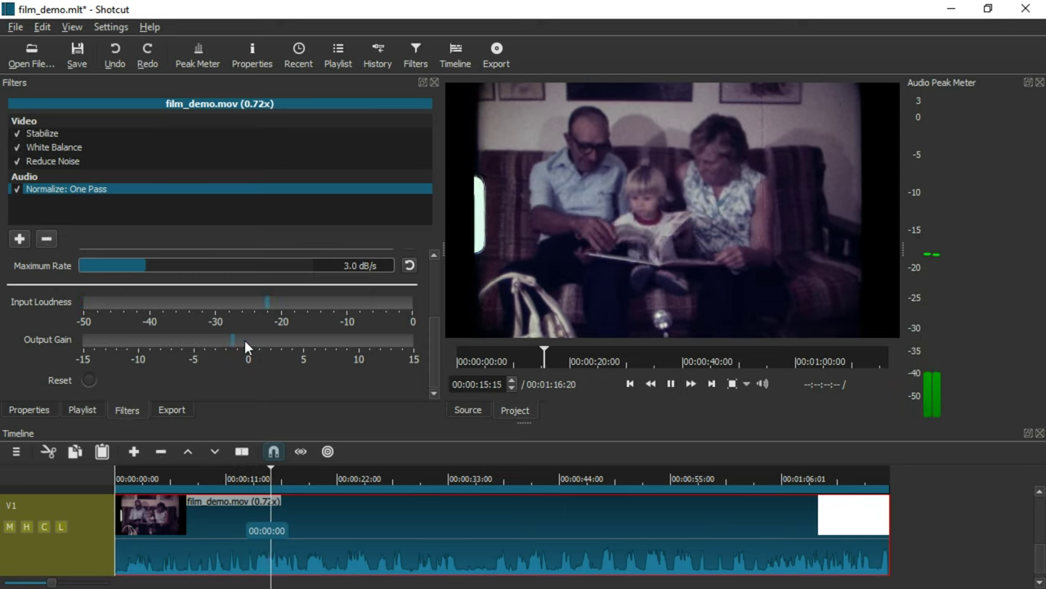
pyautogui.click(671, 390)
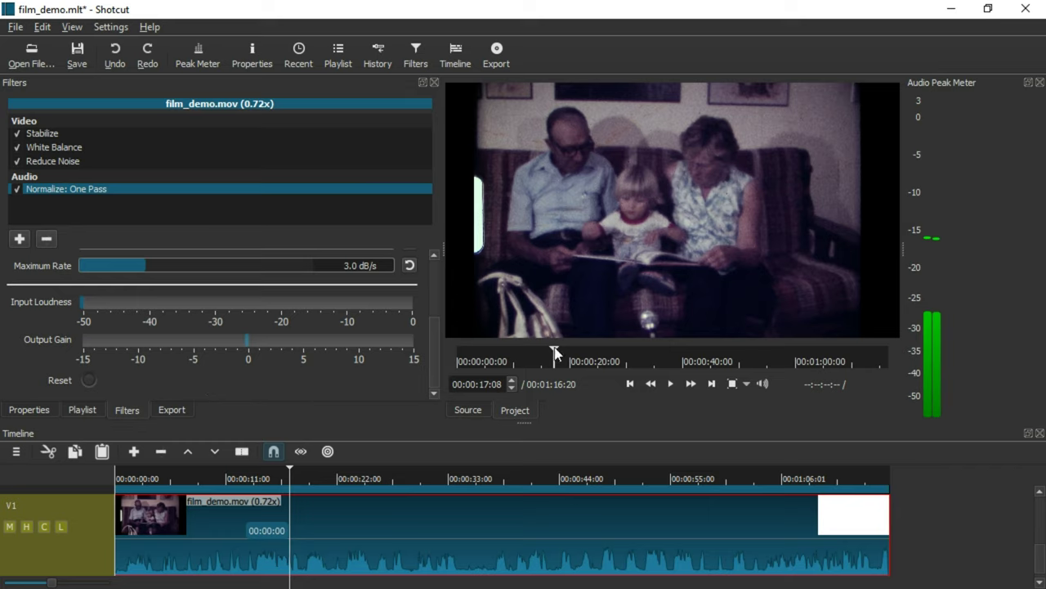
pyautogui.click(484, 357)
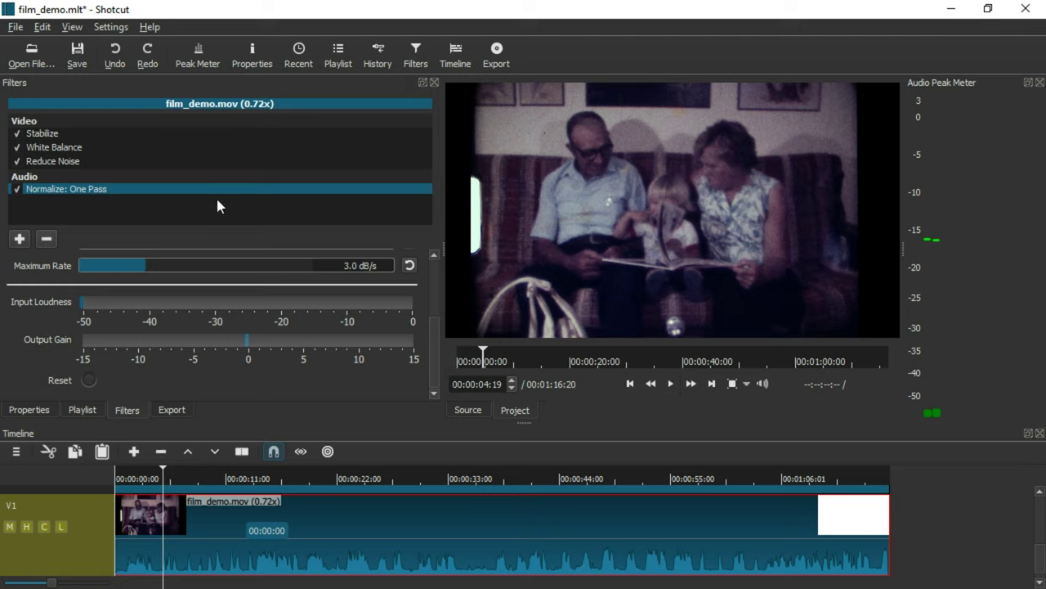
pyautogui.click(676, 381)
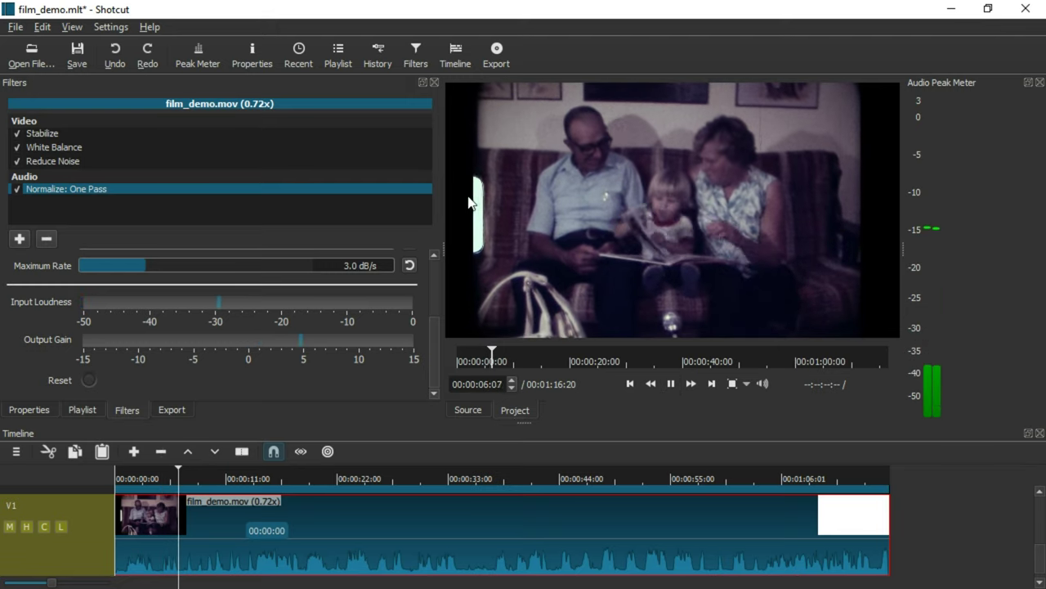
pyautogui.click(670, 383)
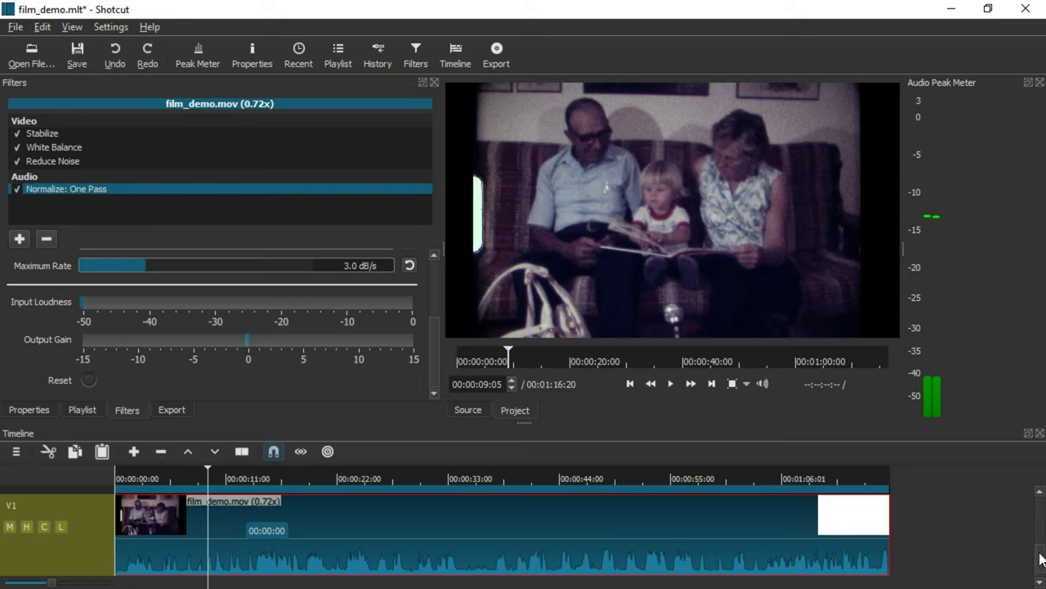
# Step: Inspect the black bar clips on V3 and V2, including the 175×1080 left bar at 0,0
pyautogui.scroll(1, 1042, 556)
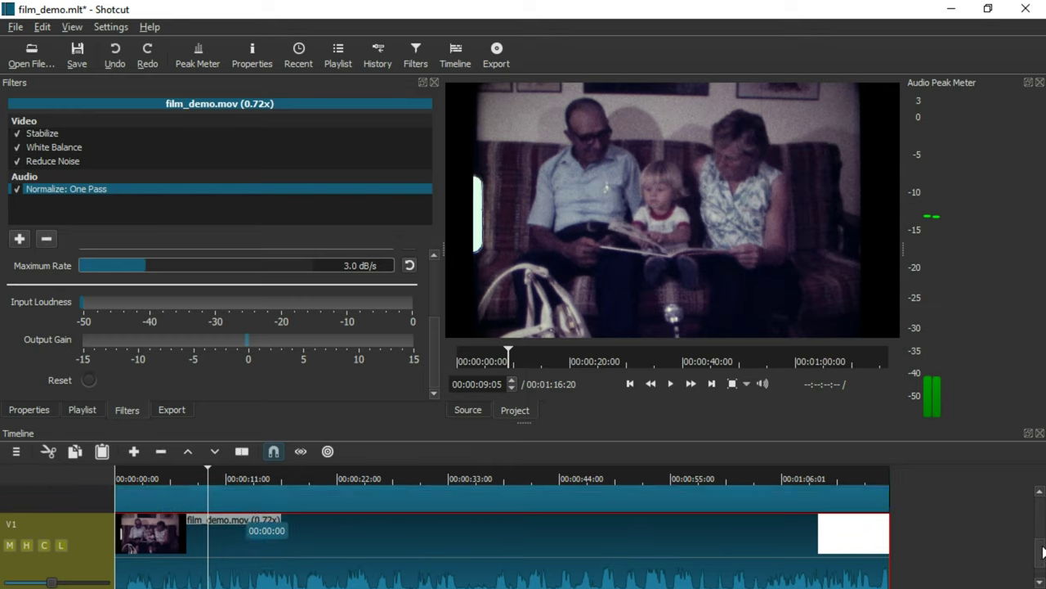
pyautogui.moveTo(1043, 553); pyautogui.dragTo(1035, 502)
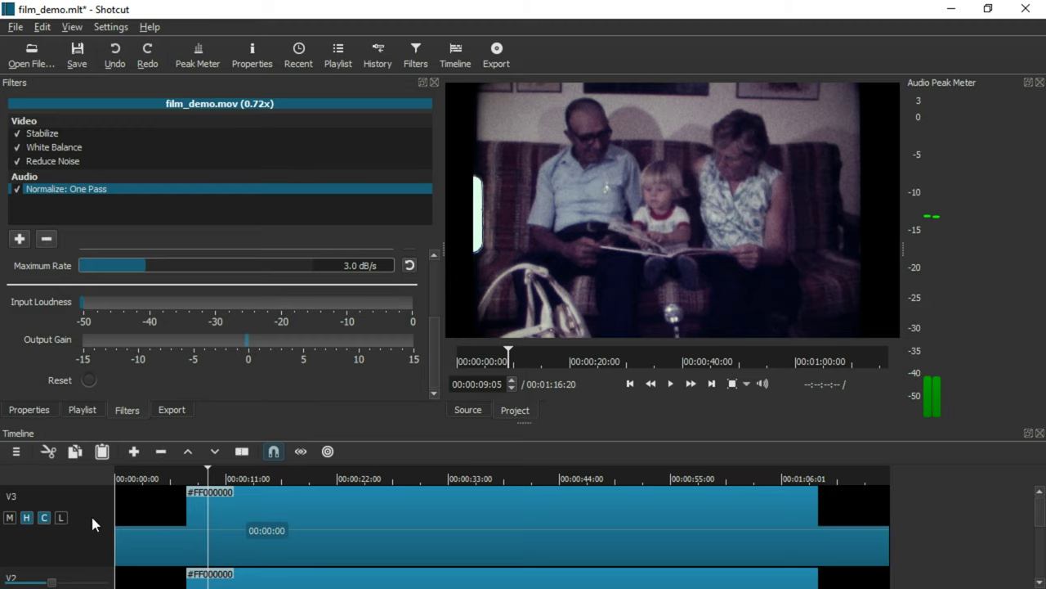
pyautogui.click(178, 517)
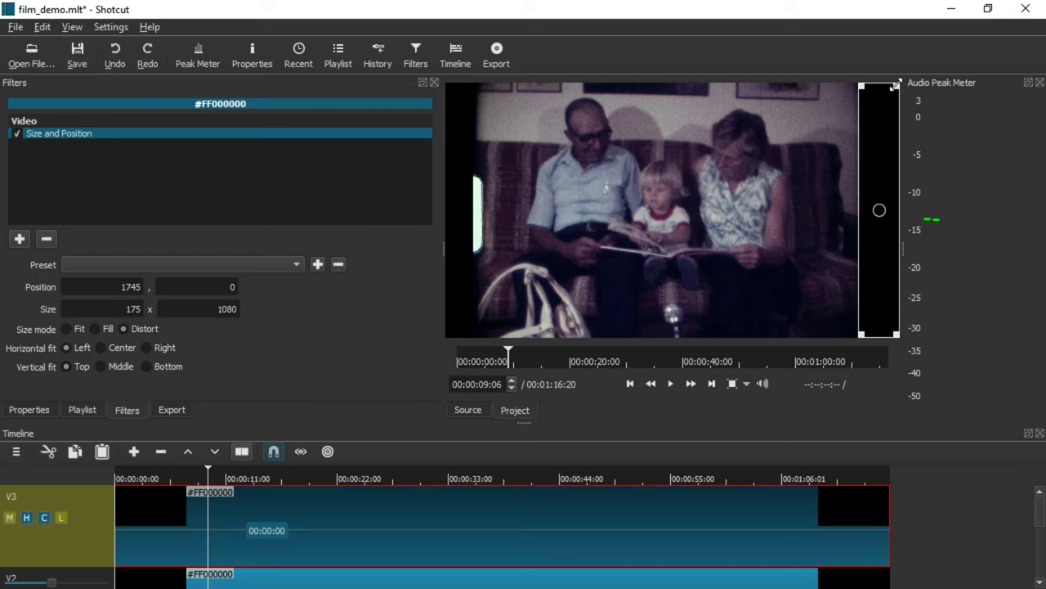
pyautogui.click(175, 580)
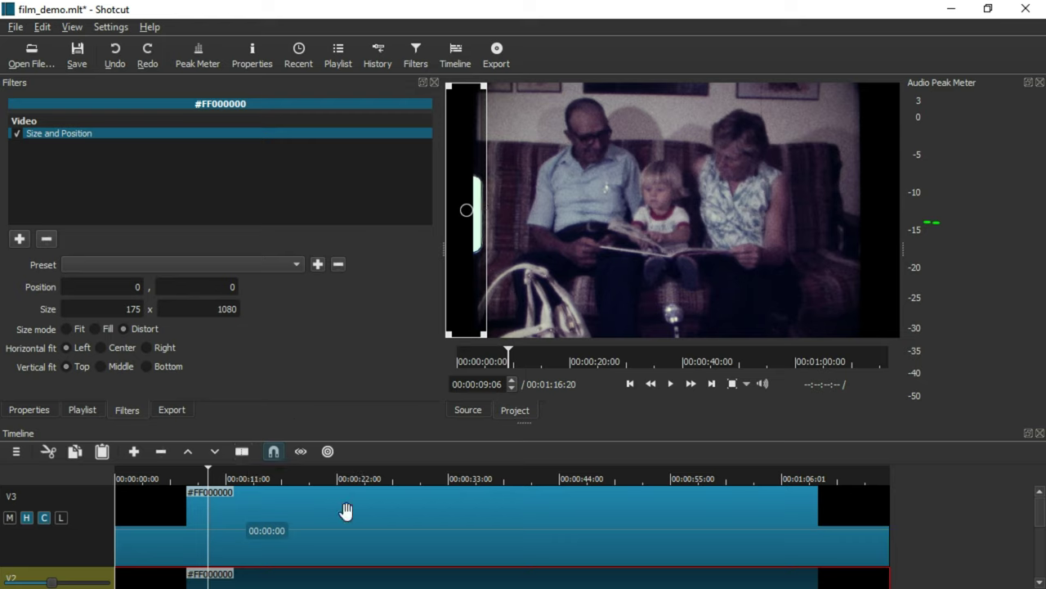
# Step: Unhide tracks V3 and V2 so the bars cover the edges, and move the playhead to about 7 seconds
pyautogui.click(27, 518)
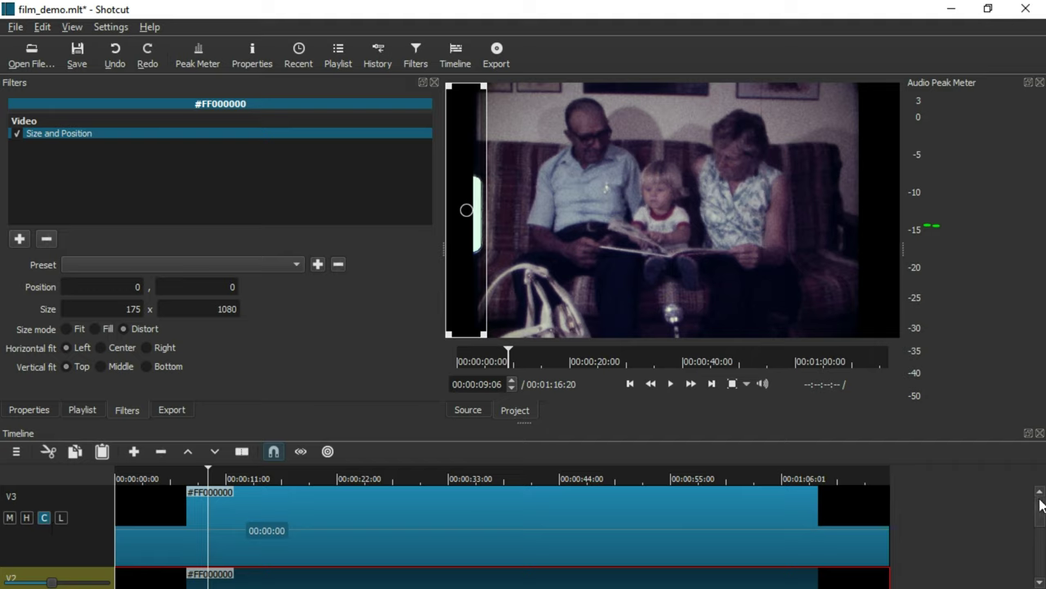
pyautogui.scroll(-2, 1038, 523)
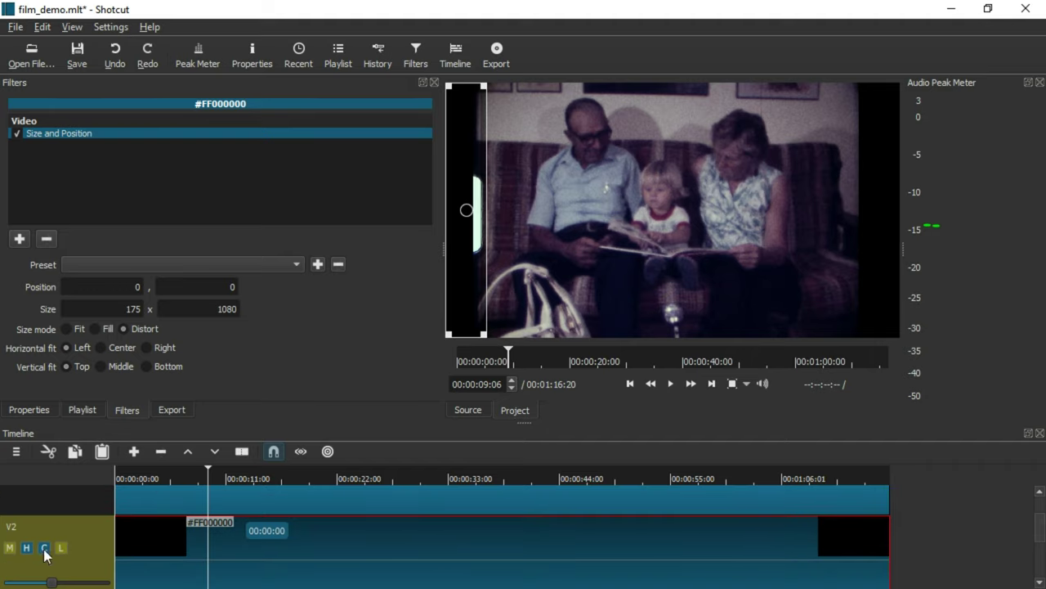
pyautogui.click(27, 548)
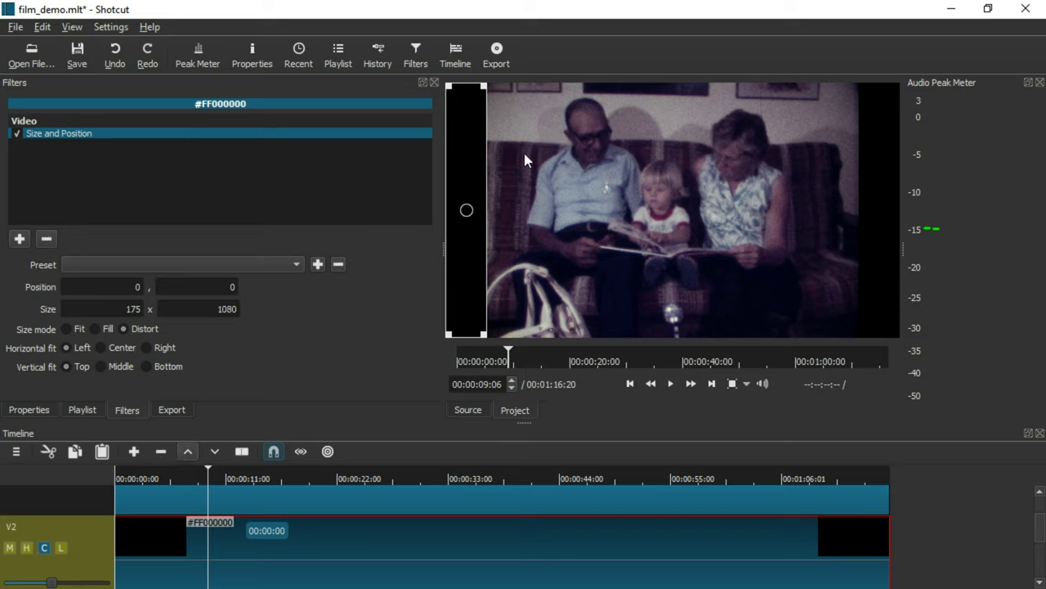
pyautogui.click(186, 478)
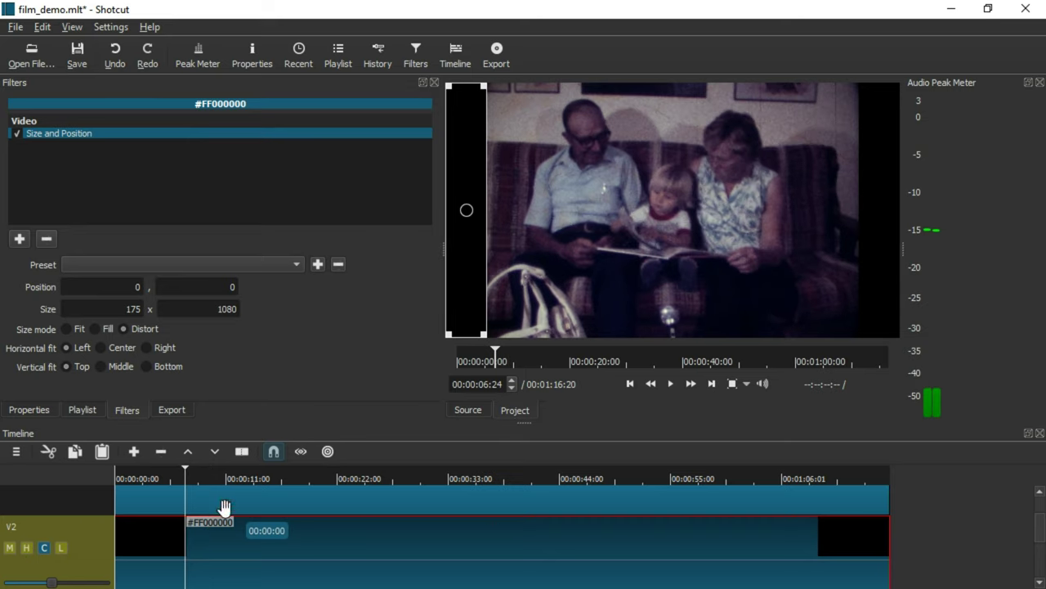
pyautogui.click(79, 502)
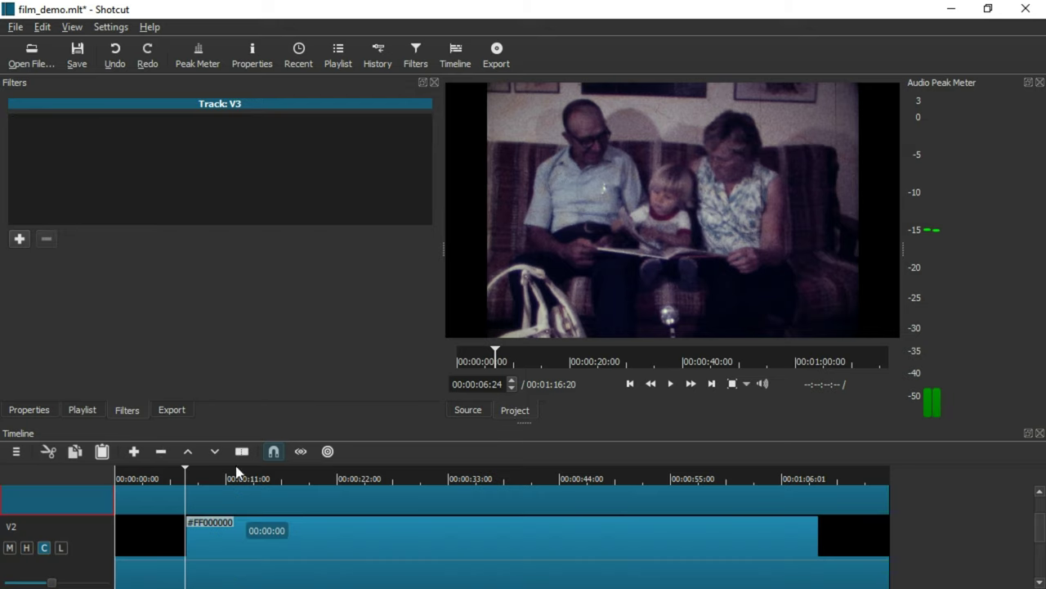
# Step: Pause the preview at 00:00:24:01 after reviewing the bar-framed film
pyautogui.click(668, 386)
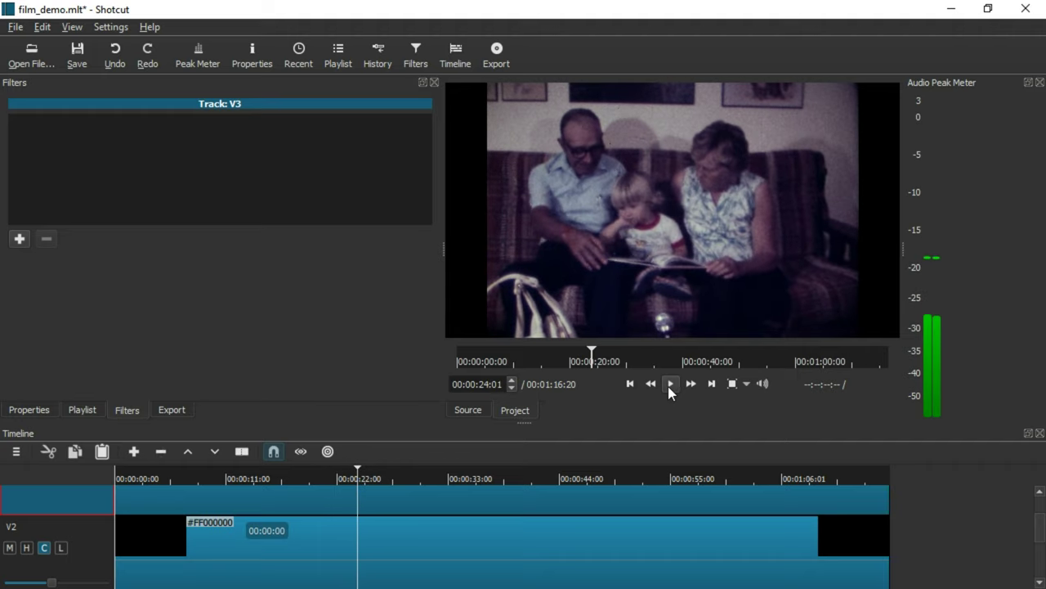